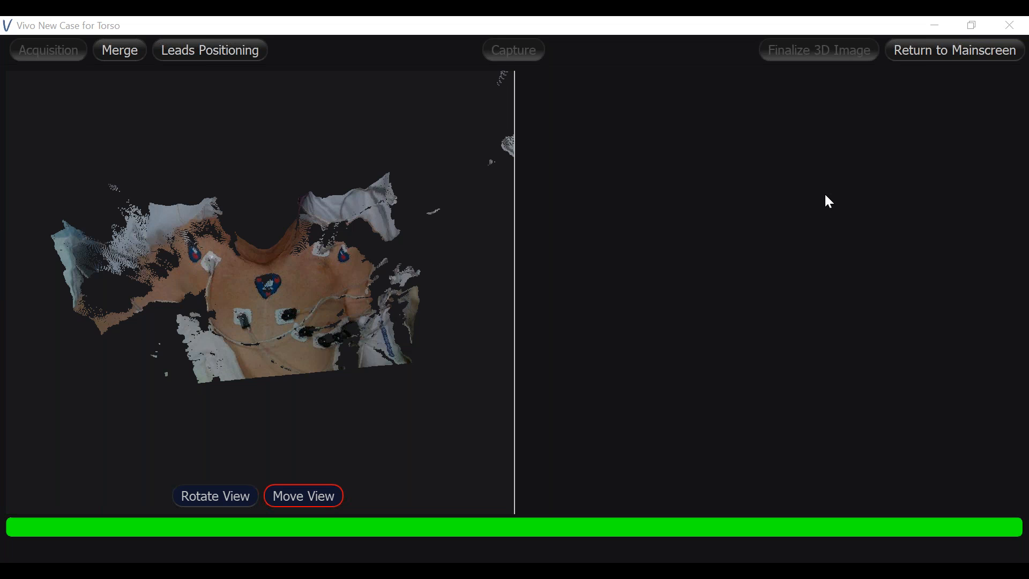
# Automatically merge the captured 3D image with the torso model and acknowledge the merging quality notice
pyautogui.click(134, 55)
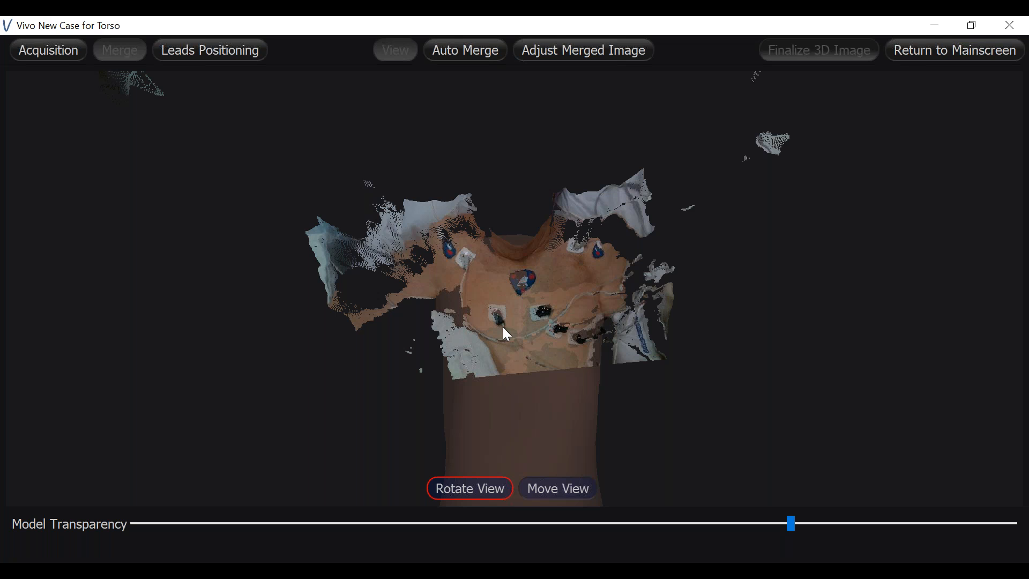
pyautogui.click(469, 56)
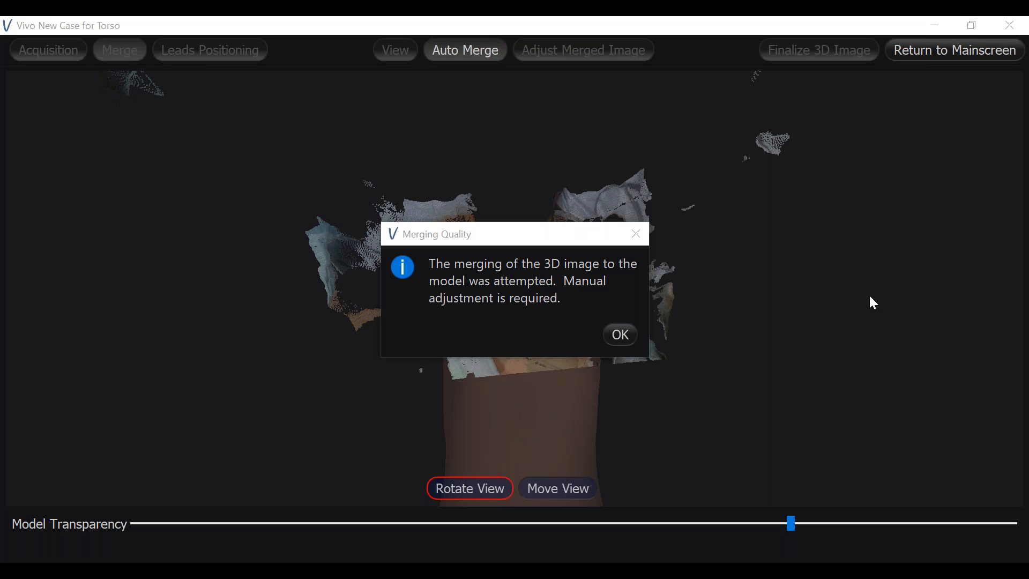
pyautogui.click(619, 335)
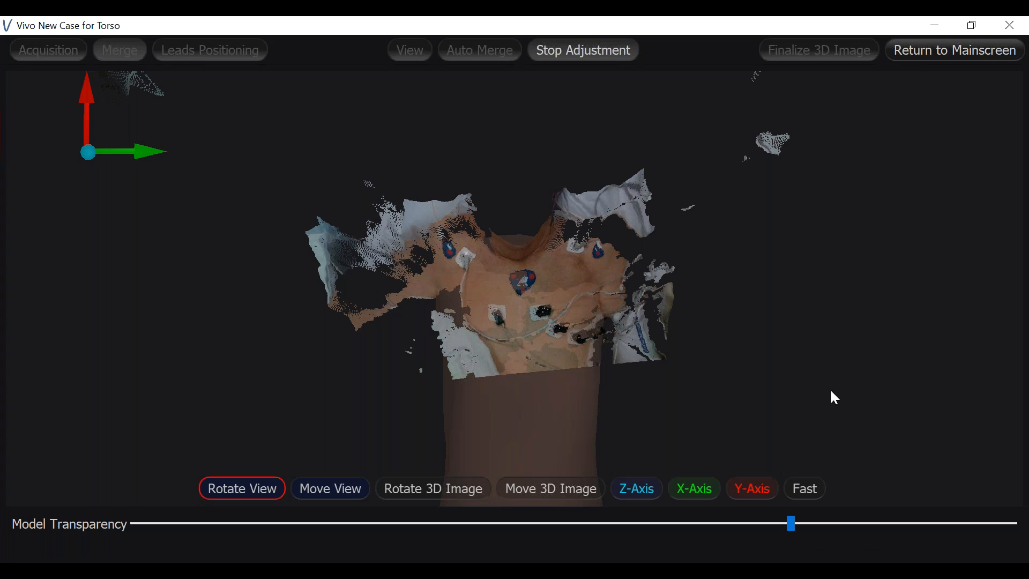
# Examine how the merged 3D image fits the torso model from the front and from both sides
pyautogui.moveTo(831, 390); pyautogui.dragTo(680, 389)
pyautogui.moveTo(805, 395); pyautogui.dragTo(374, 479)
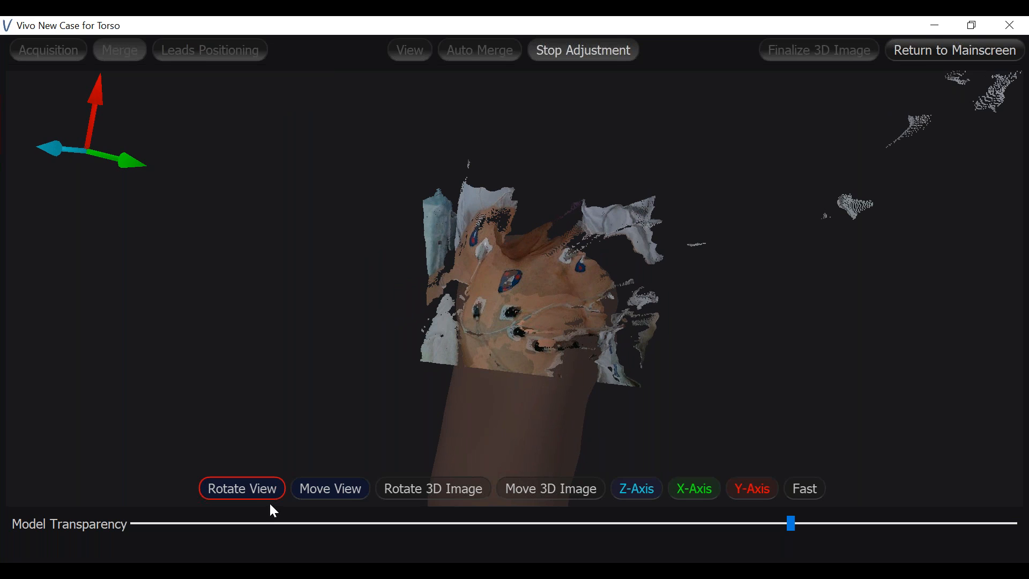
pyautogui.moveTo(791, 381); pyautogui.dragTo(707, 356)
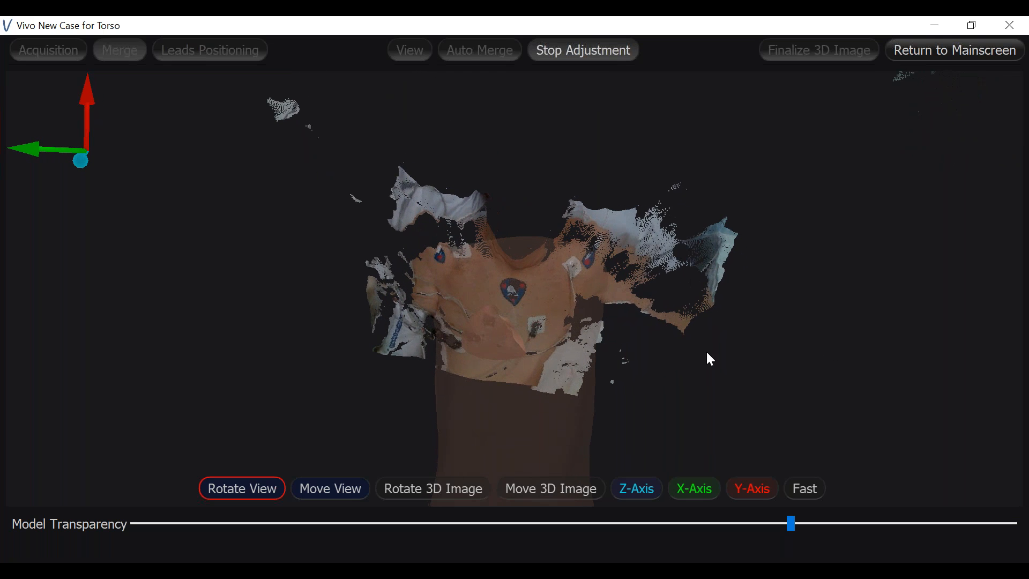
pyautogui.moveTo(745, 411); pyautogui.dragTo(739, 404)
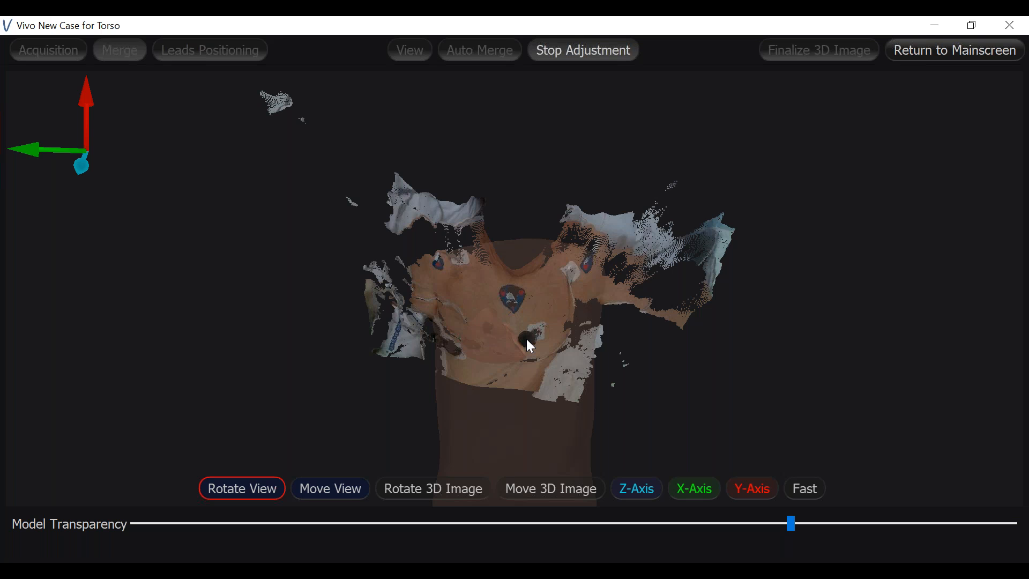
pyautogui.moveTo(406, 351); pyautogui.dragTo(604, 345)
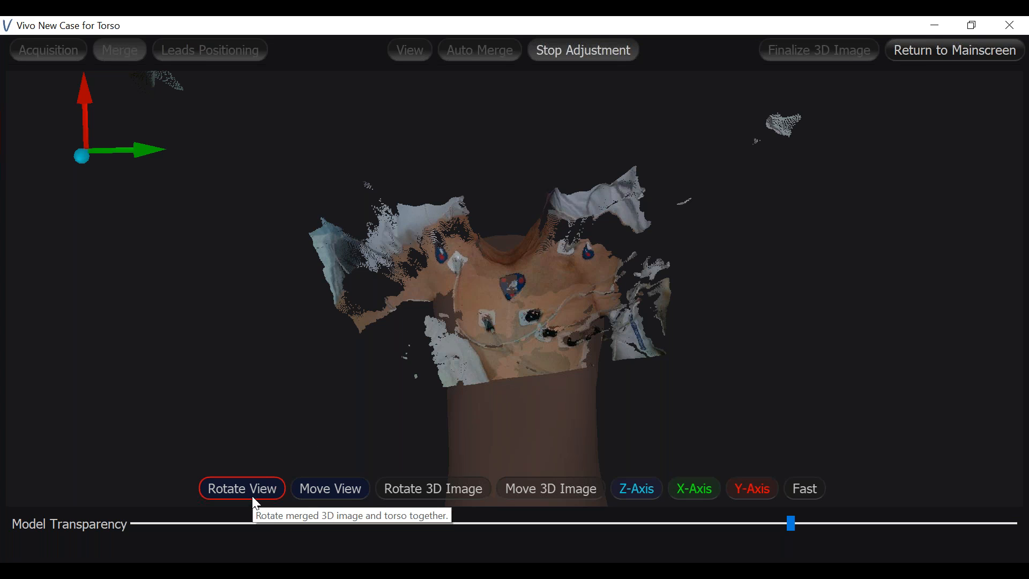
pyautogui.moveTo(576, 383); pyautogui.dragTo(337, 355)
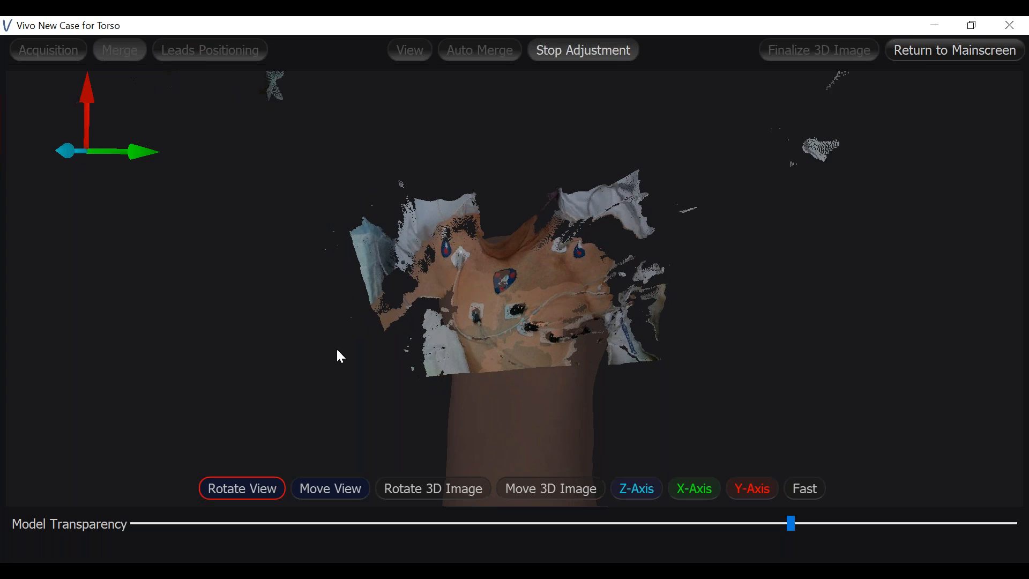
pyautogui.moveTo(687, 329); pyautogui.dragTo(706, 363)
pyautogui.moveTo(457, 356); pyautogui.dragTo(624, 372)
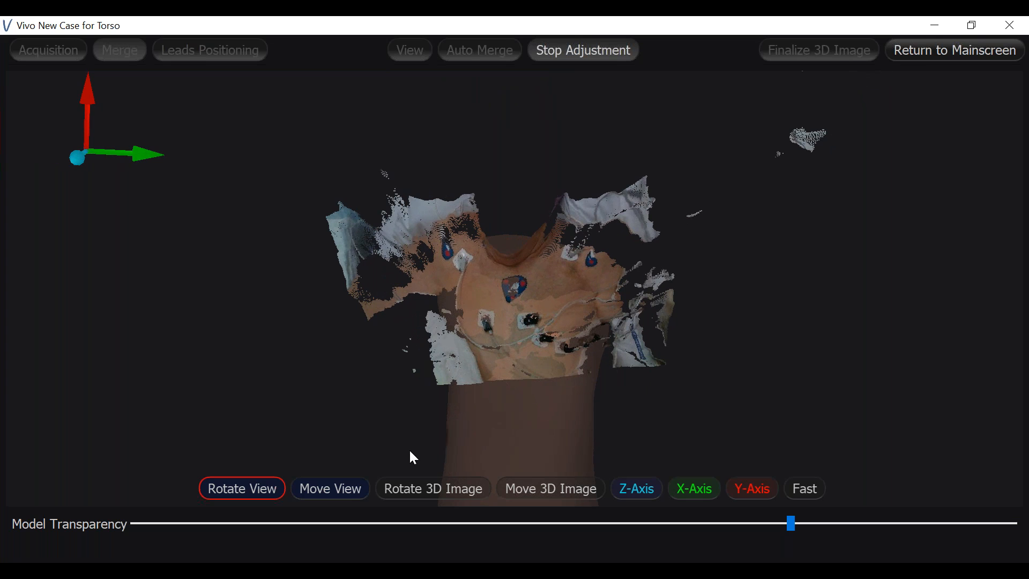
pyautogui.click(352, 489)
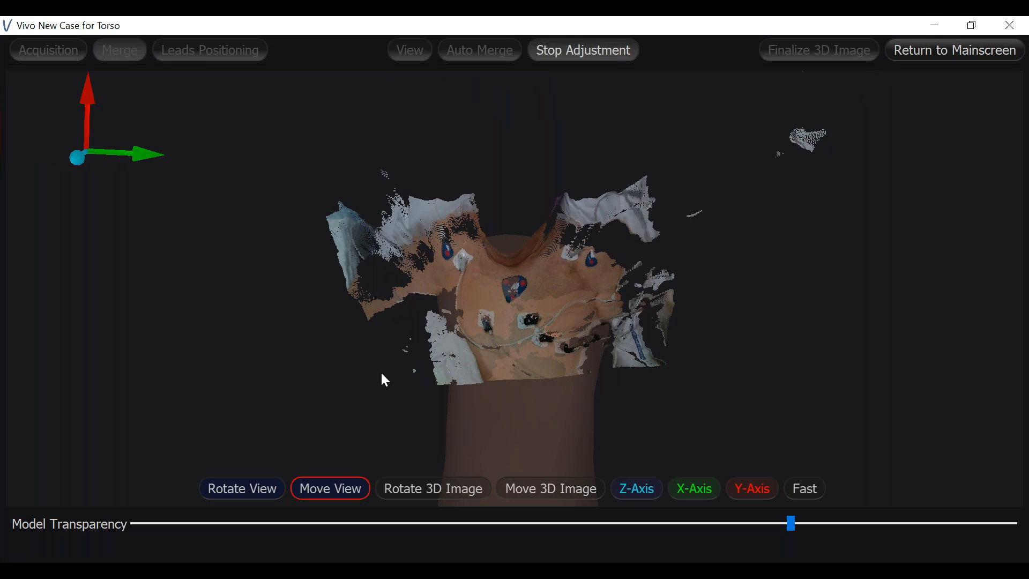
pyautogui.moveTo(382, 372); pyautogui.dragTo(423, 379)
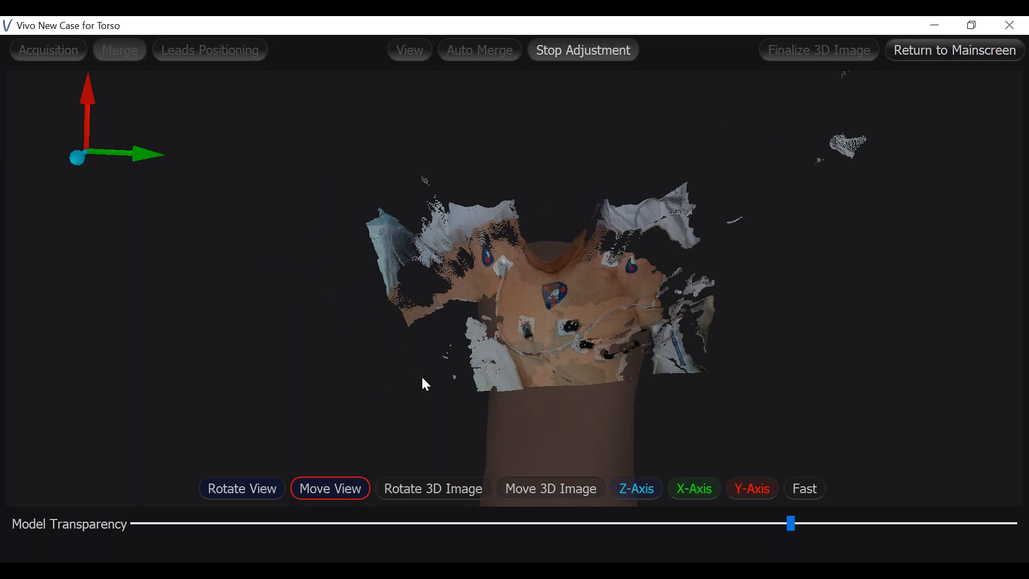
pyautogui.click(421, 490)
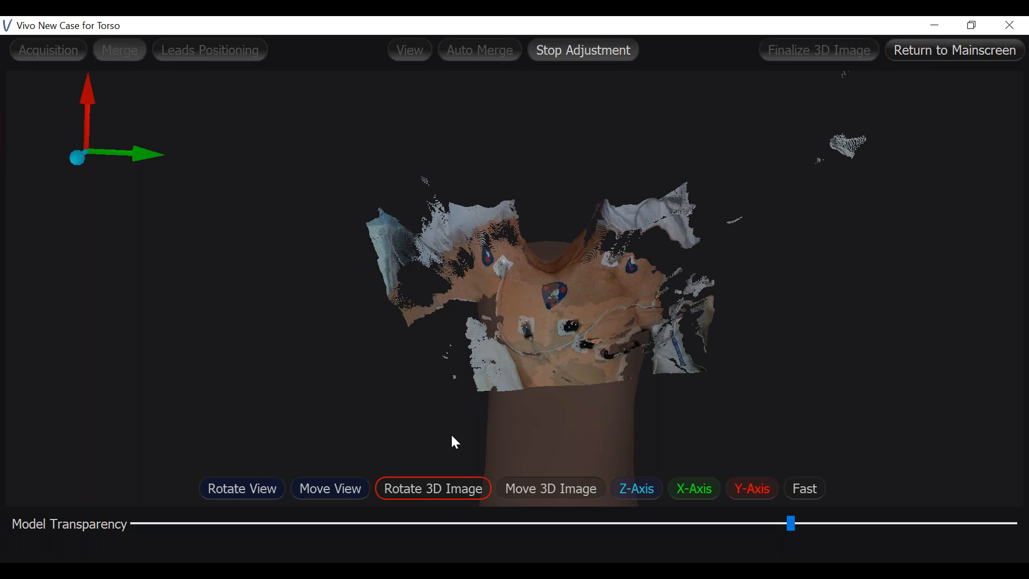
pyautogui.click(529, 492)
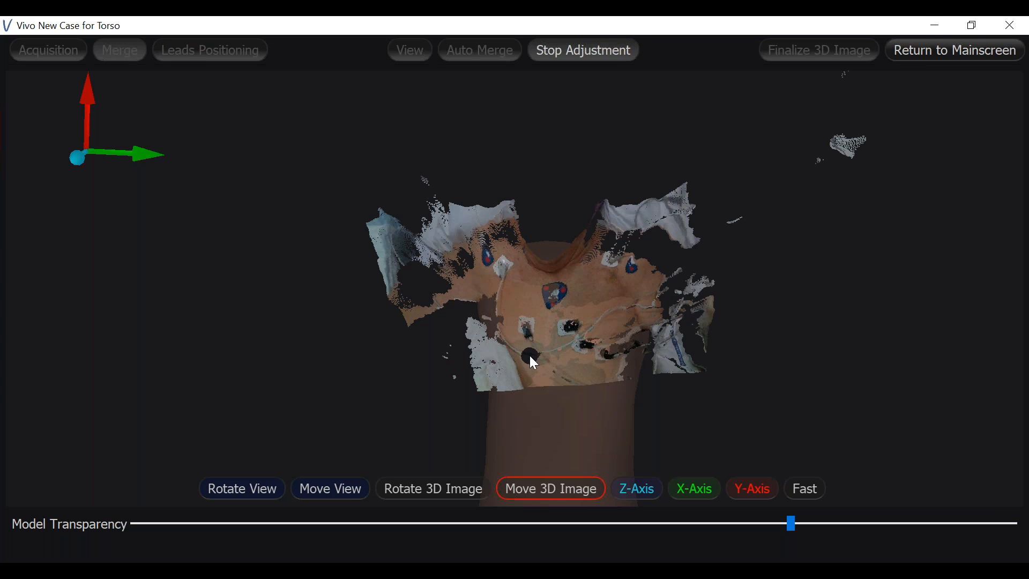
pyautogui.click(435, 494)
pyautogui.click(523, 489)
pyautogui.click(443, 496)
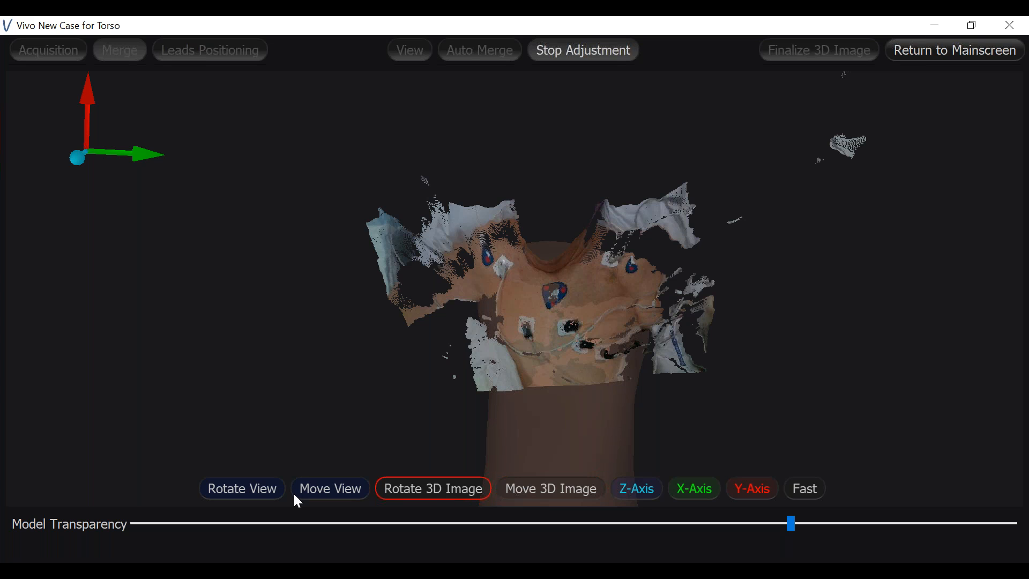
# Shift the 3D image slightly upward along the Y-axis relative to the torso model
pyautogui.click(254, 490)
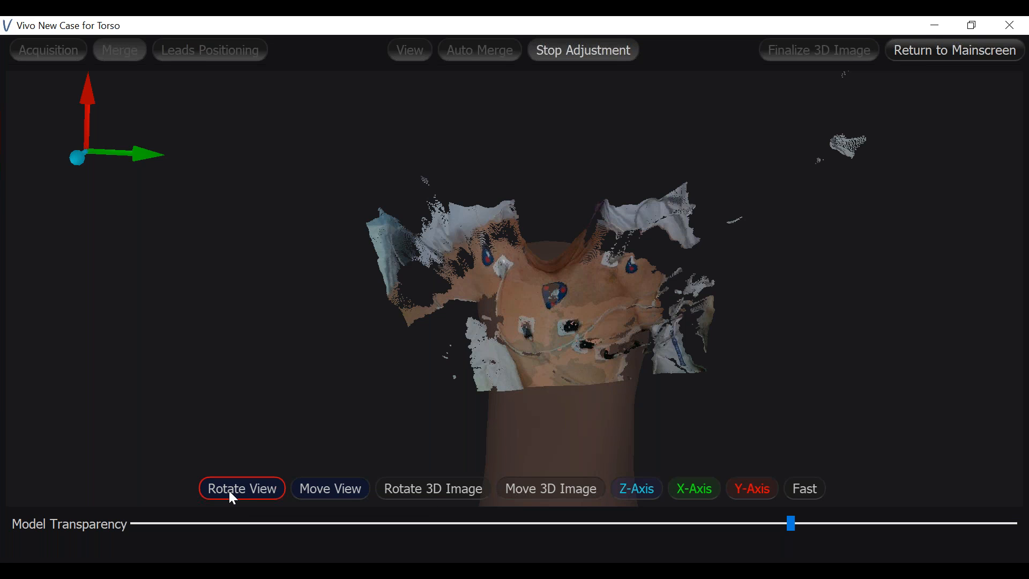
pyautogui.moveTo(689, 332); pyautogui.dragTo(761, 285)
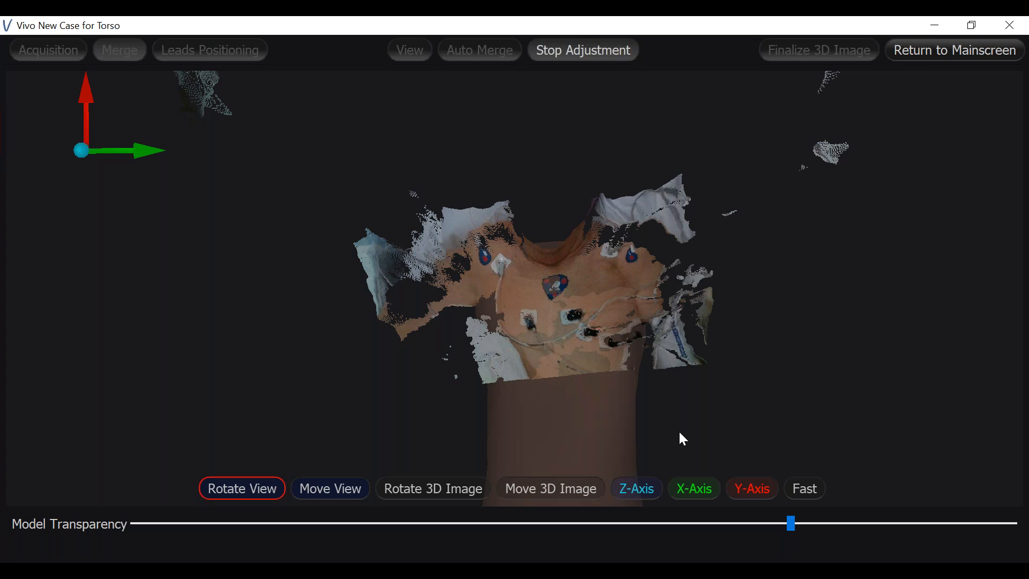
pyautogui.moveTo(680, 434); pyautogui.dragTo(739, 461)
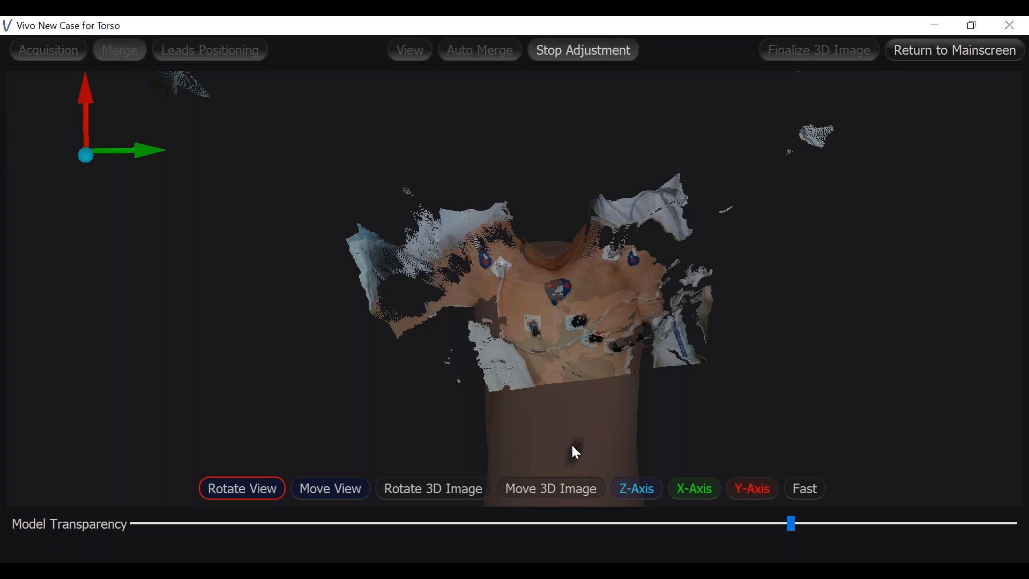
pyautogui.click(523, 493)
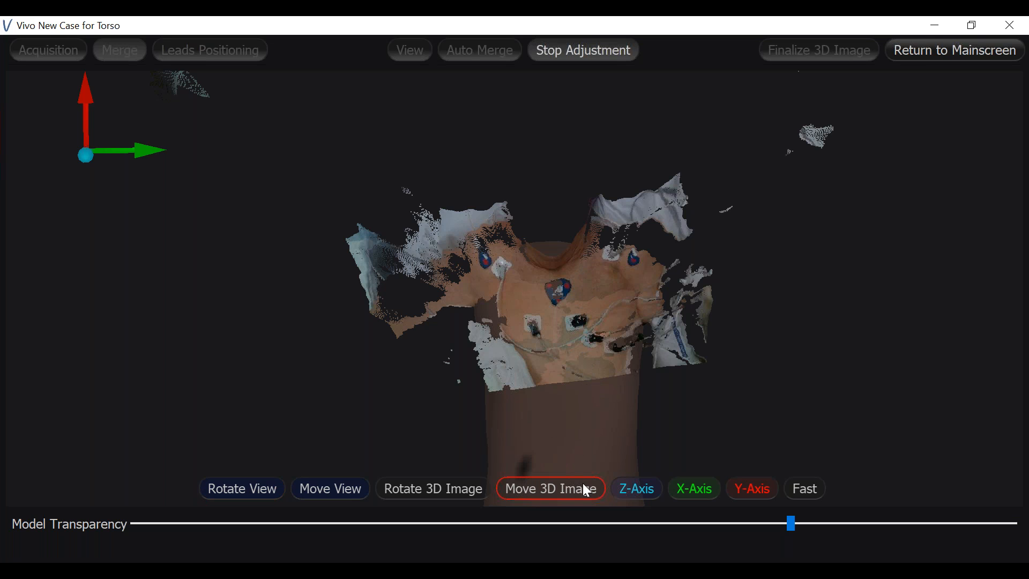
pyautogui.click(752, 496)
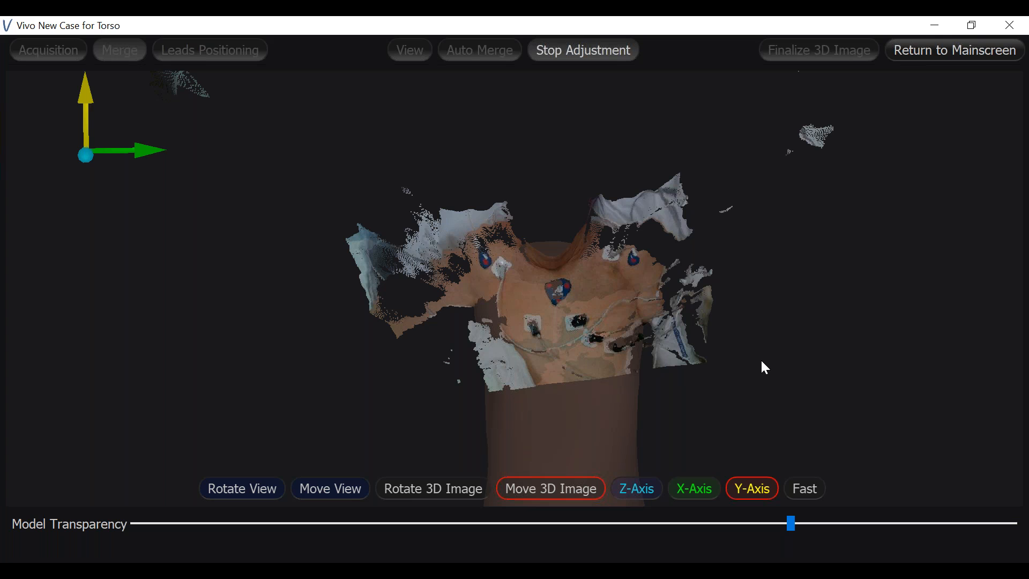
pyautogui.scroll(4, 763, 362)
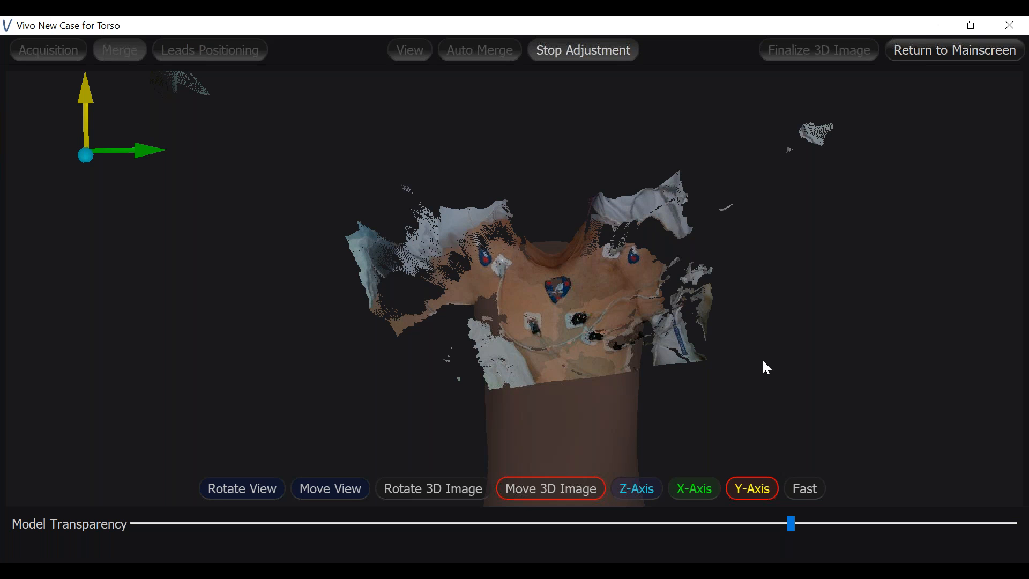
pyautogui.scroll(5, 763, 361)
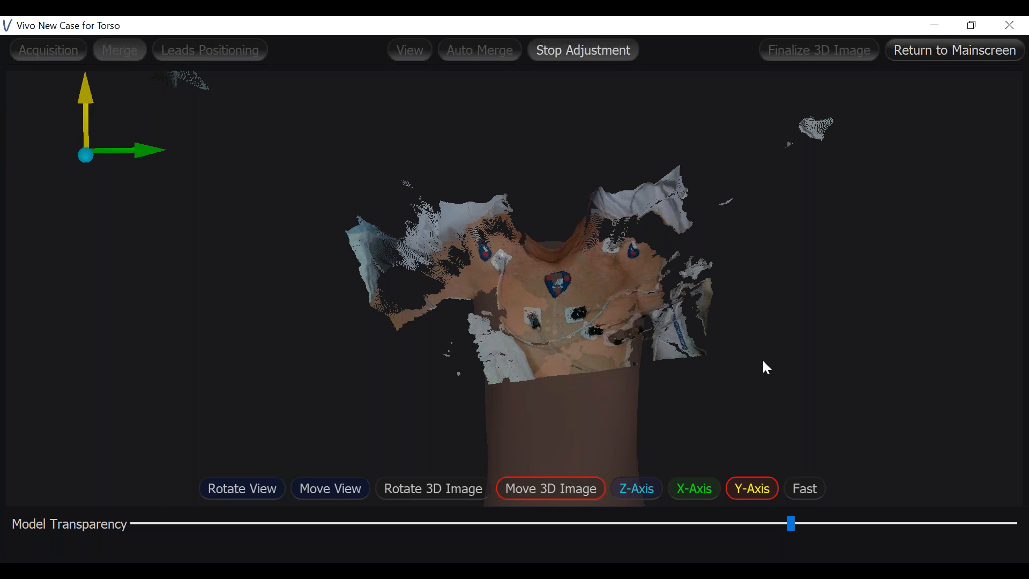
pyautogui.scroll(4, 767, 370)
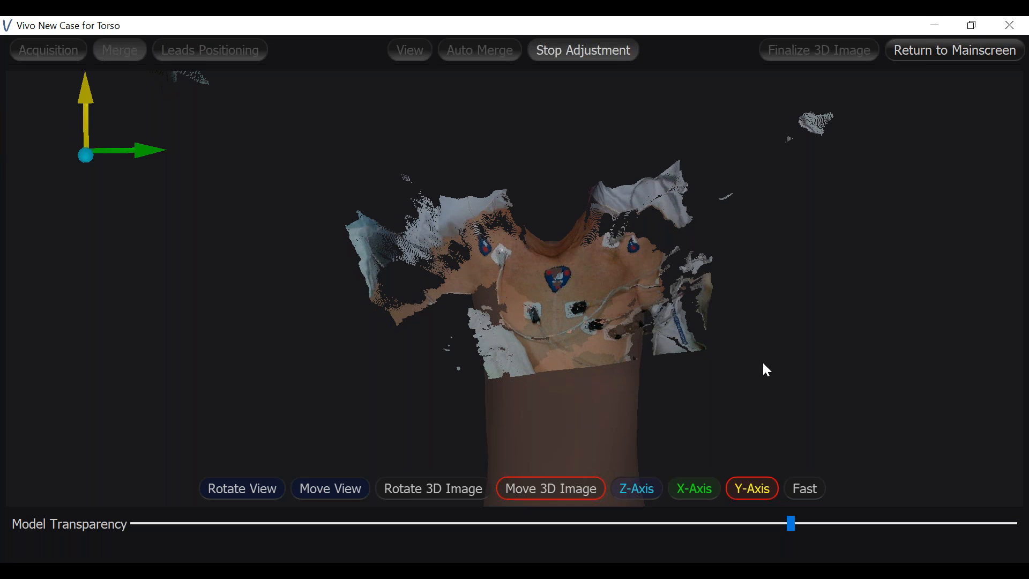
# Check the alignment of the shifted 3D image with the torso model from several angles
pyautogui.click(254, 497)
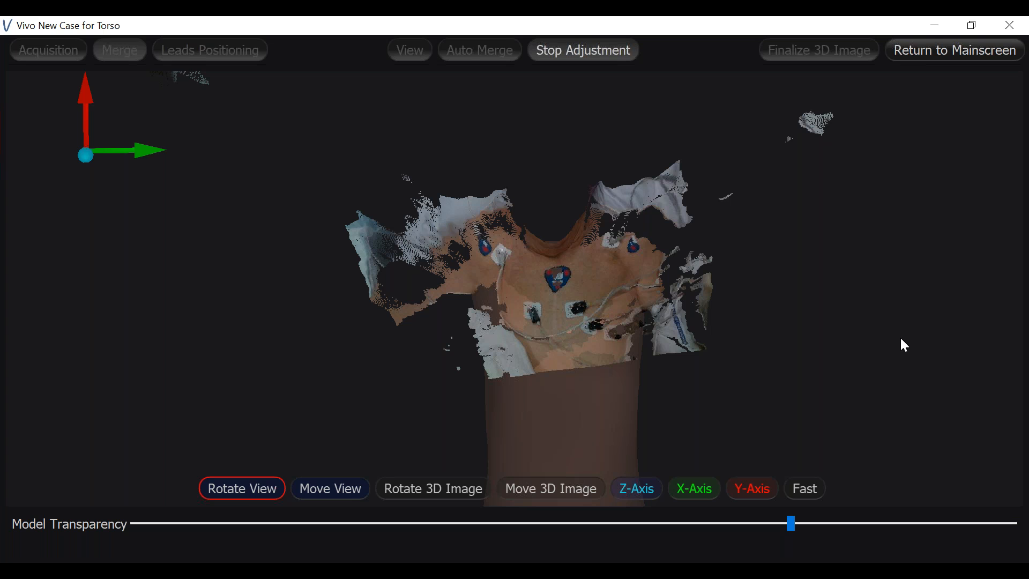
pyautogui.moveTo(829, 368); pyautogui.dragTo(550, 322)
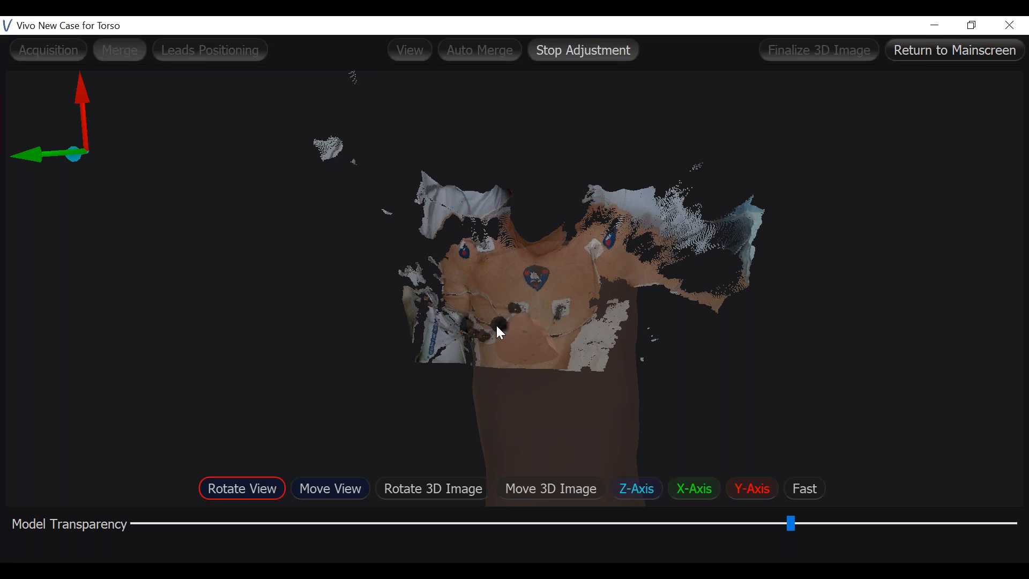
pyautogui.moveTo(542, 374); pyautogui.dragTo(802, 356)
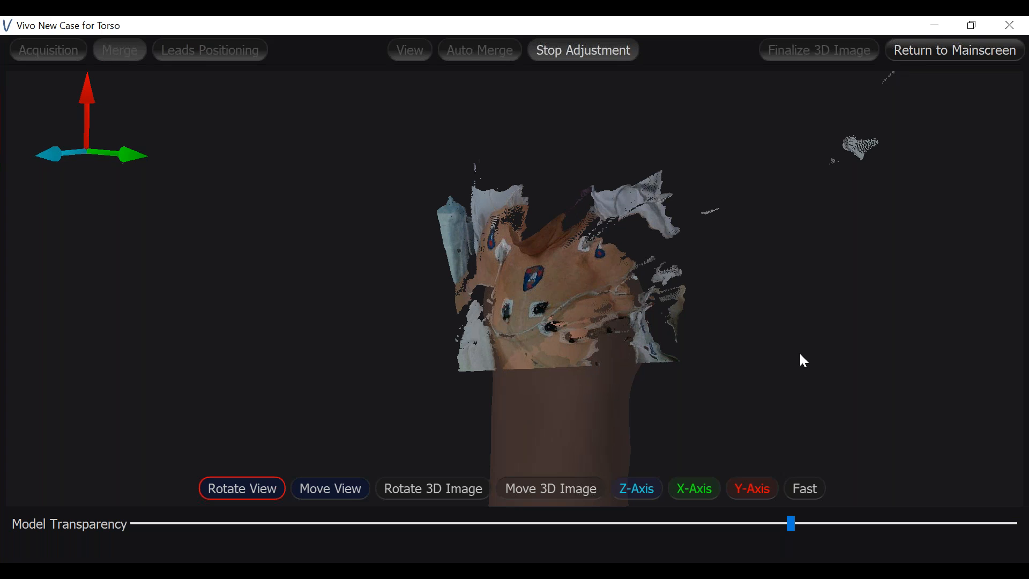
pyautogui.moveTo(664, 378); pyautogui.dragTo(747, 379)
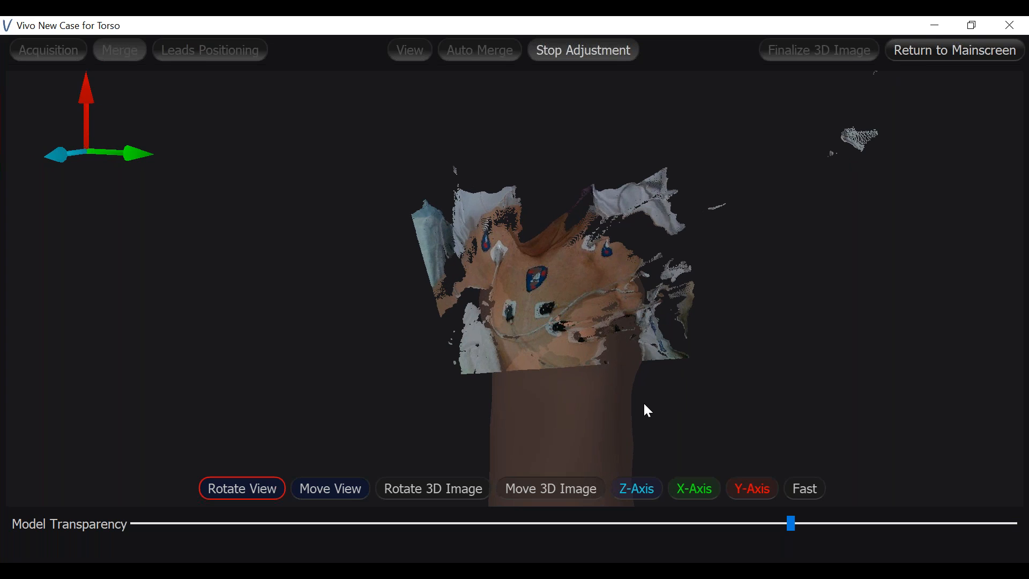
pyautogui.moveTo(579, 404); pyautogui.dragTo(726, 376)
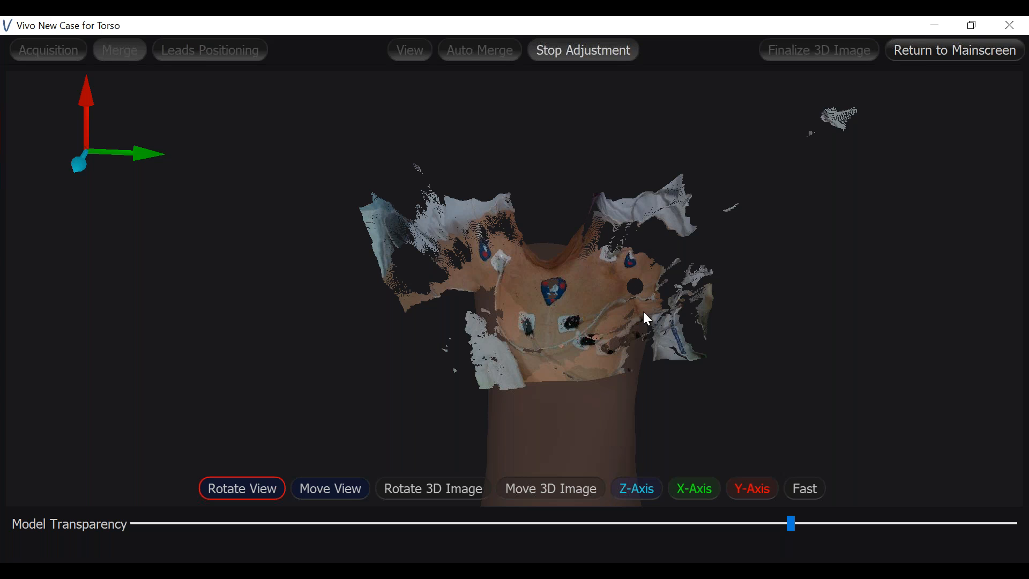
pyautogui.moveTo(664, 351); pyautogui.dragTo(770, 315)
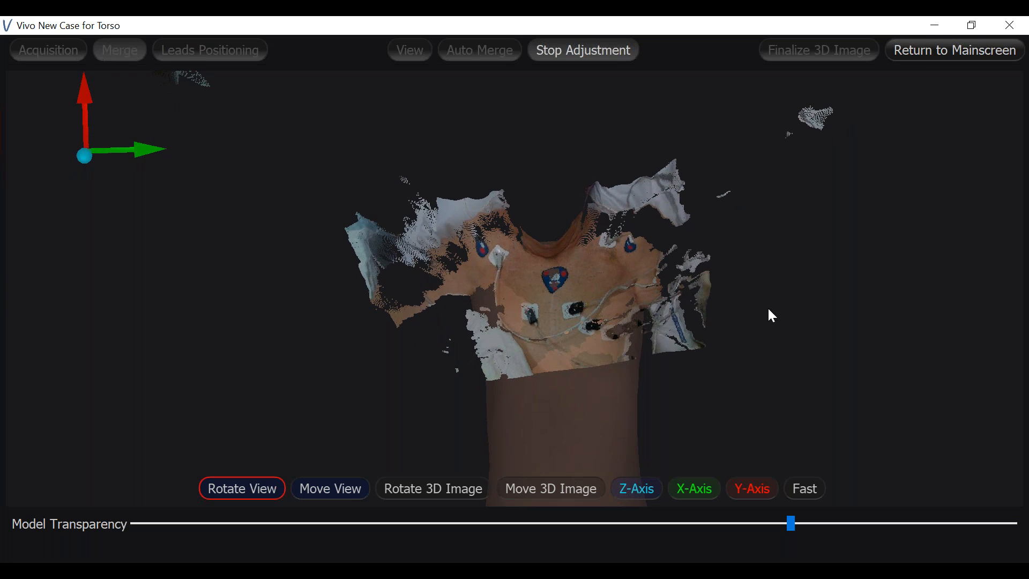
pyautogui.moveTo(688, 353); pyautogui.dragTo(697, 354)
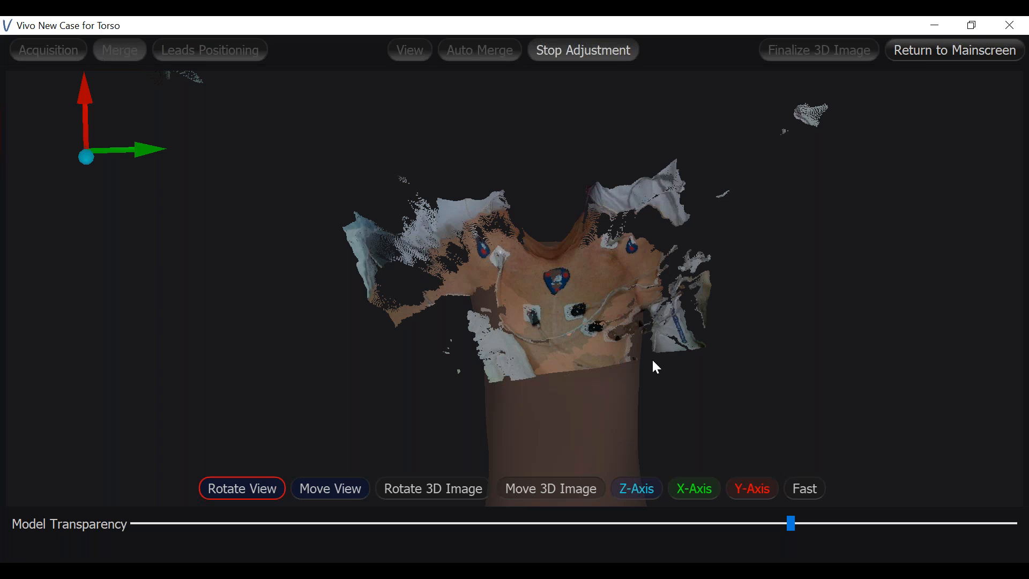
pyautogui.click(816, 488)
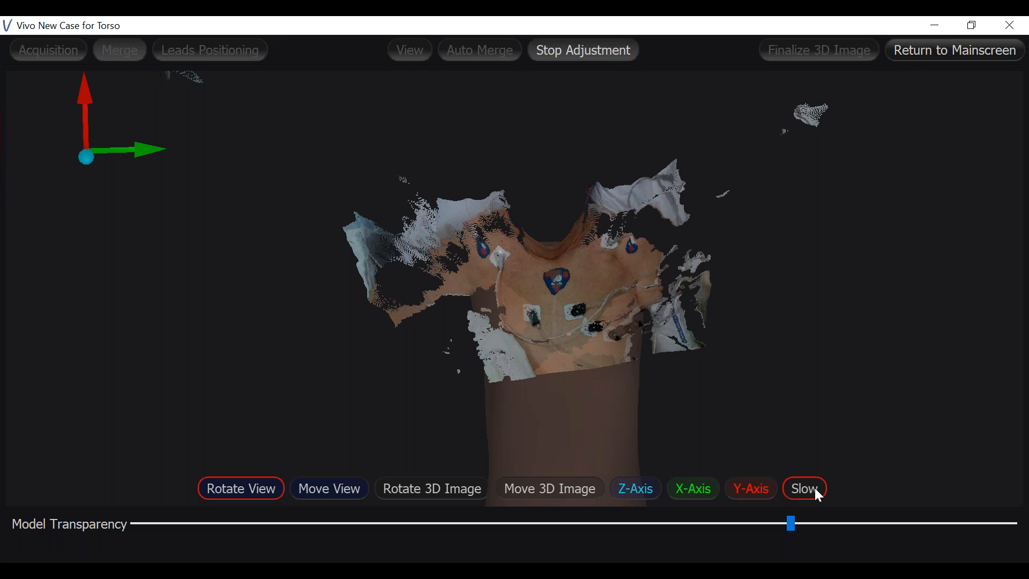
pyautogui.click(816, 489)
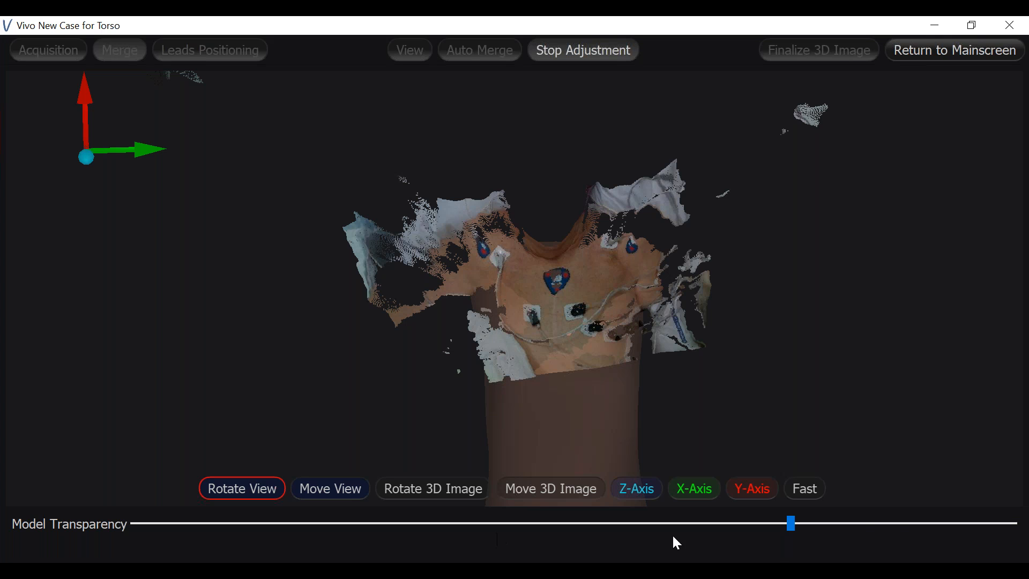
# Make the torso model more opaque, setting its transparency slightly above the middle of the range
pyautogui.moveTo(792, 525); pyautogui.dragTo(346, 534)
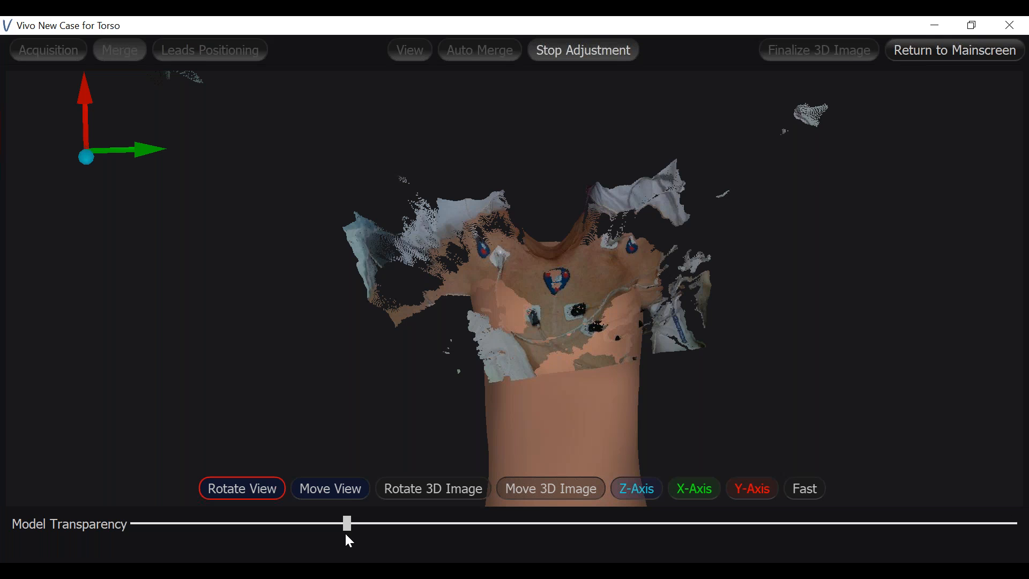
pyautogui.moveTo(405, 551); pyautogui.dragTo(259, 548)
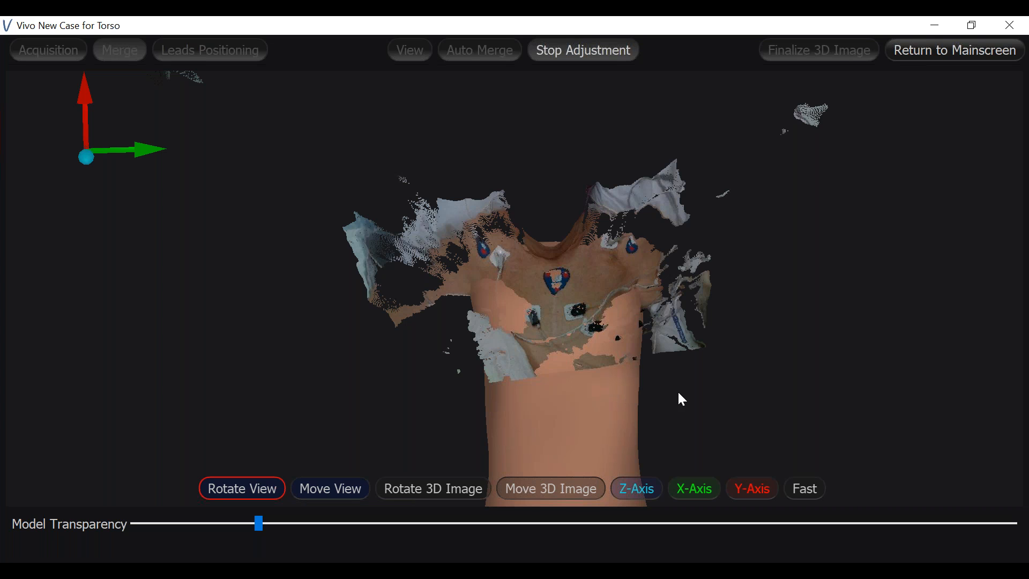
pyautogui.moveTo(261, 525); pyautogui.dragTo(654, 526)
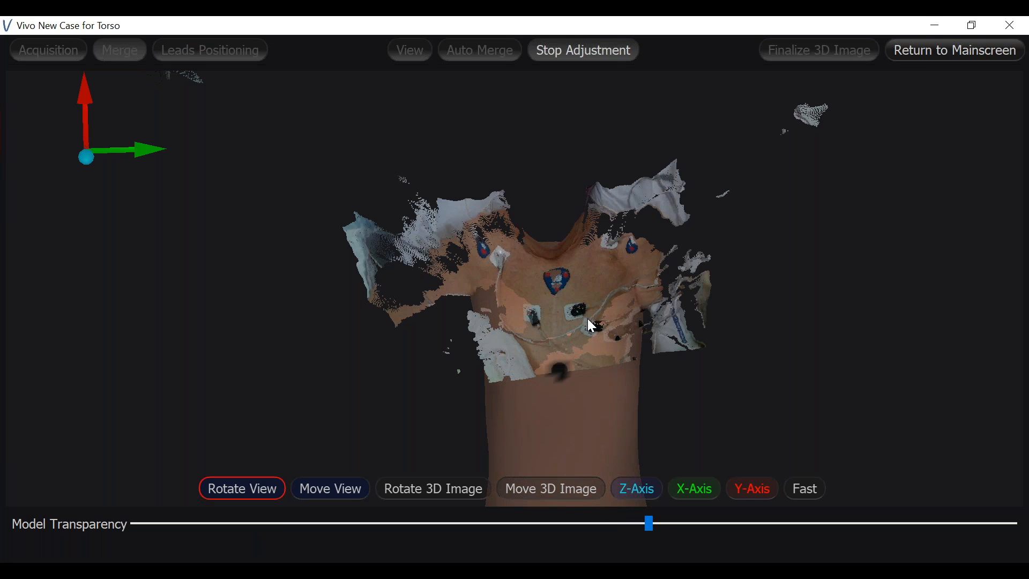
# Check the fit at the new transparency, end the manual adjustment and acknowledge the leads positioning notice
pyautogui.moveTo(614, 455); pyautogui.dragTo(563, 384)
pyautogui.moveTo(536, 418); pyautogui.dragTo(769, 412)
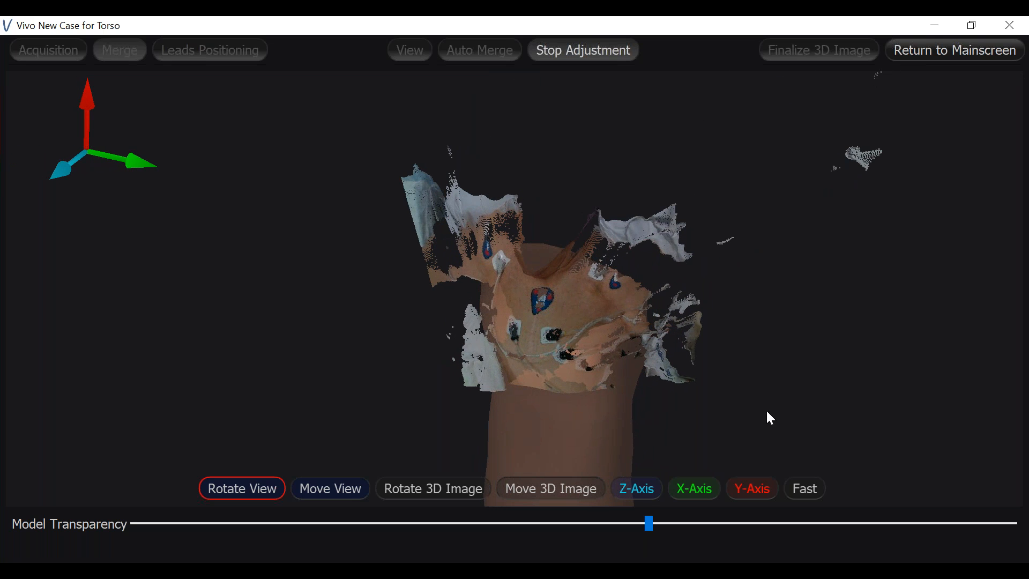
pyautogui.moveTo(764, 413); pyautogui.dragTo(622, 119)
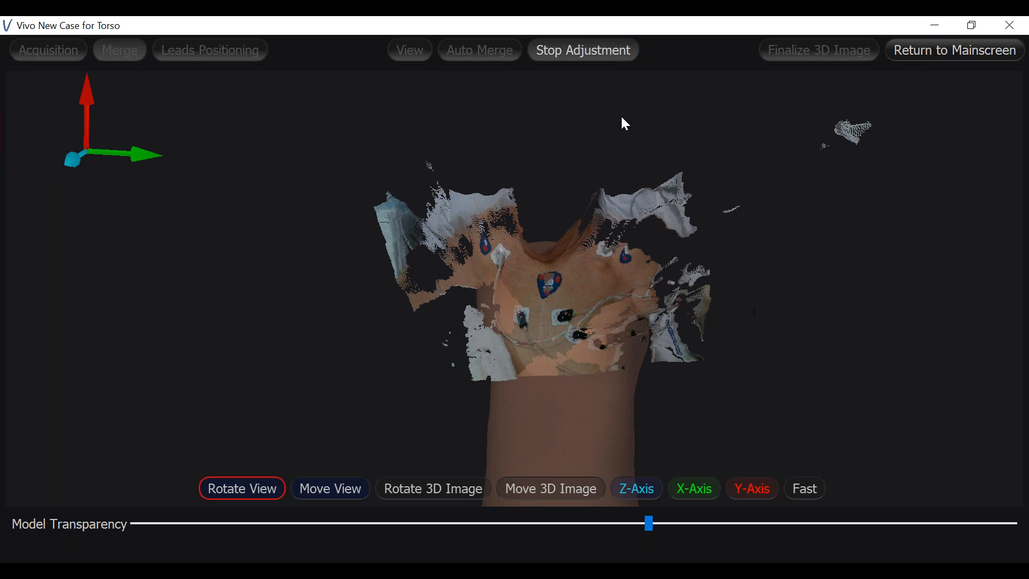
pyautogui.click(589, 62)
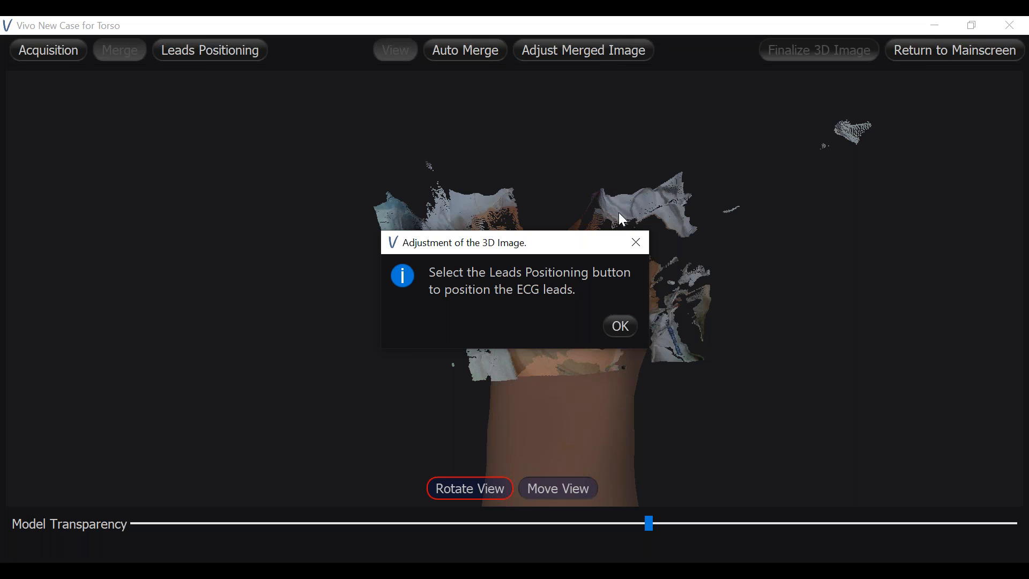
pyautogui.click(617, 329)
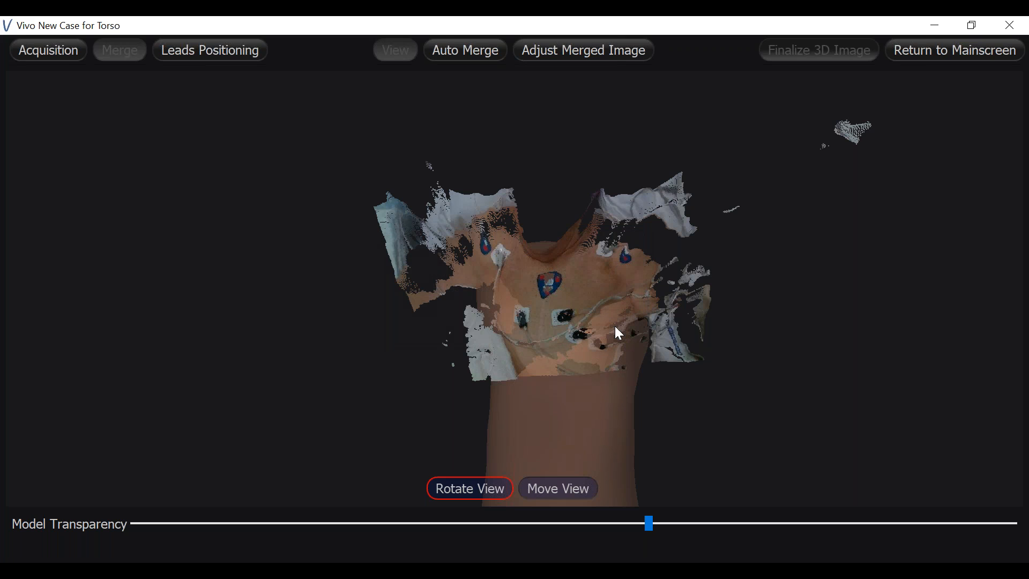